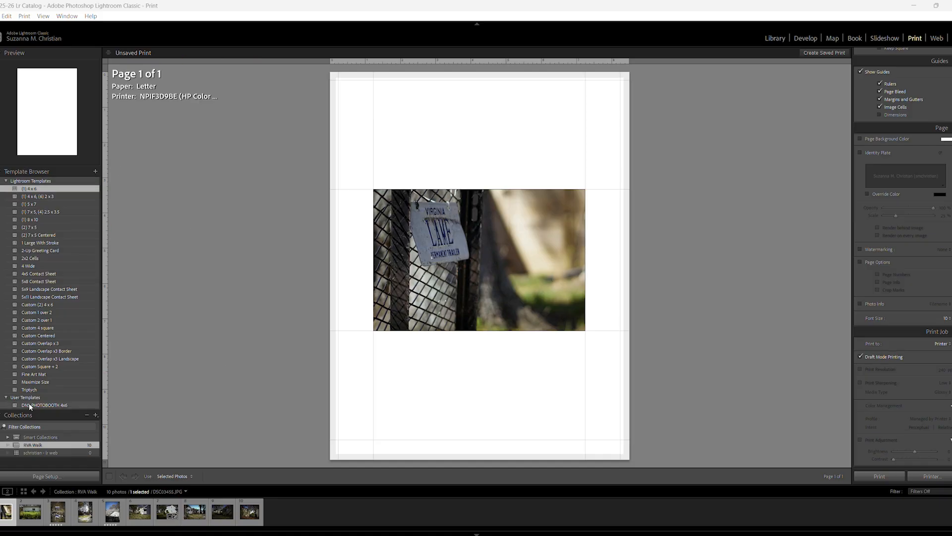
Step: Preview the (1) 7 x 5, (4) 2.5 x 3.5 and (1) 8 x 10 templates with the selected photo
left_click(36, 212)
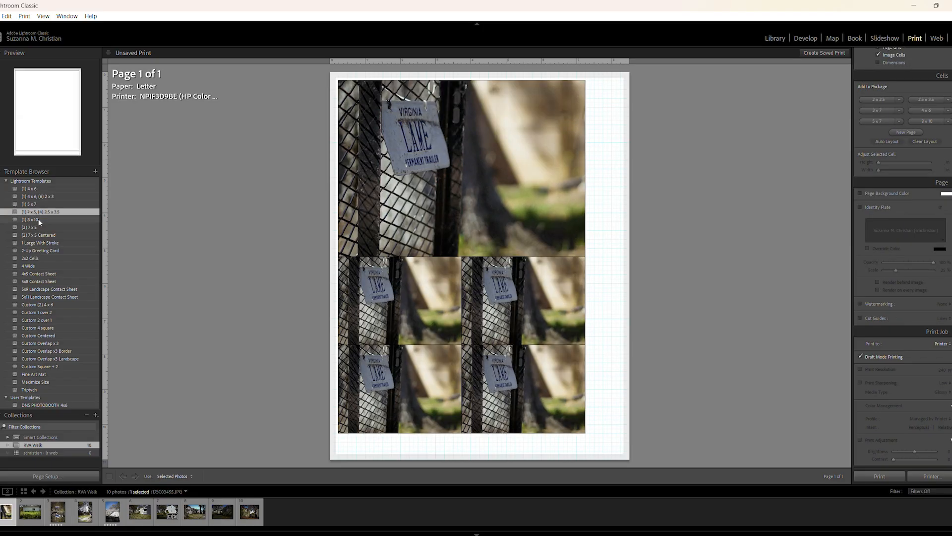
left_click(38, 218)
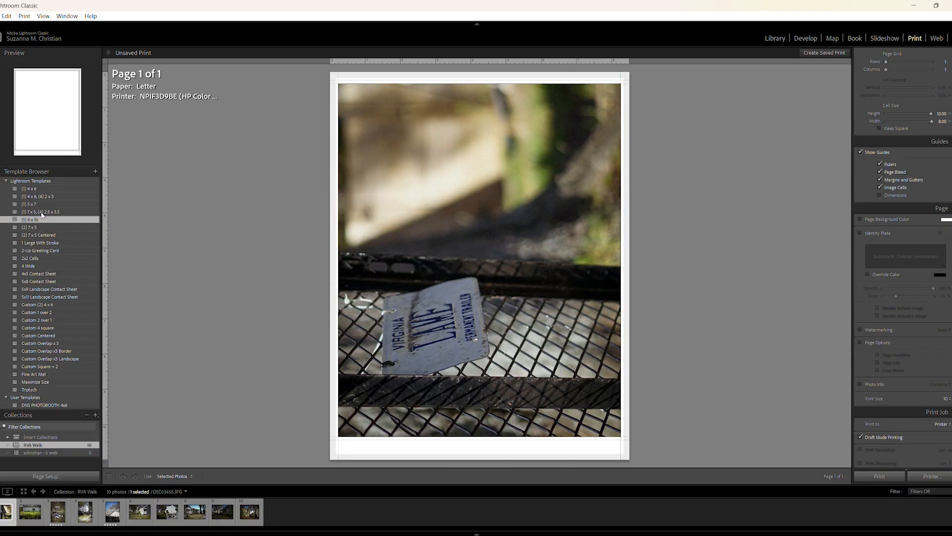
left_click(47, 212)
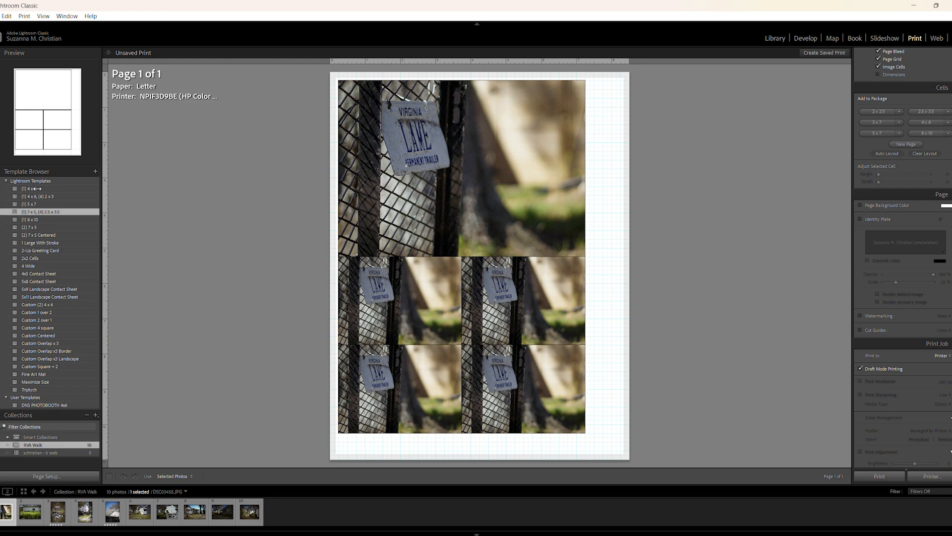
left_click(39, 220)
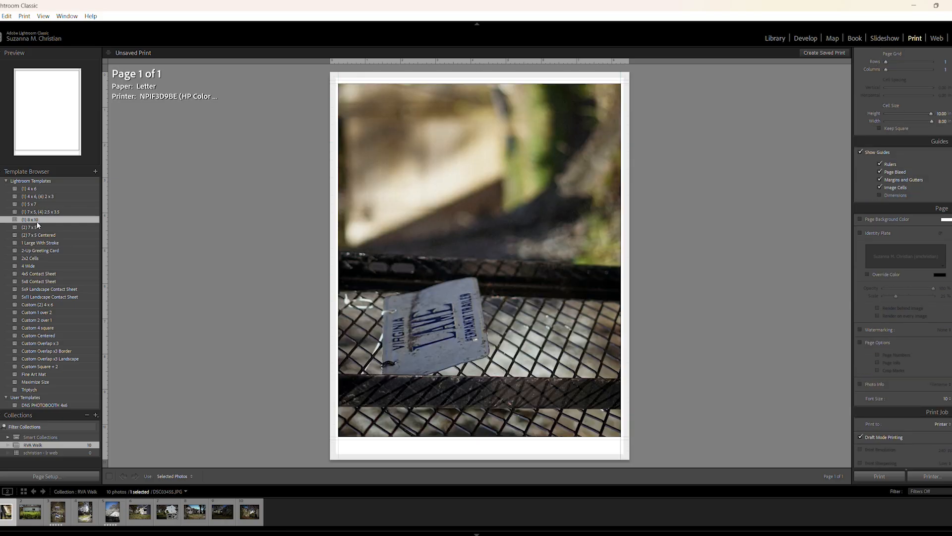
Step: Apply the 4x5 Contact Sheet template and fill it with all photos in the RVA Walk collection
left_click(49, 274)
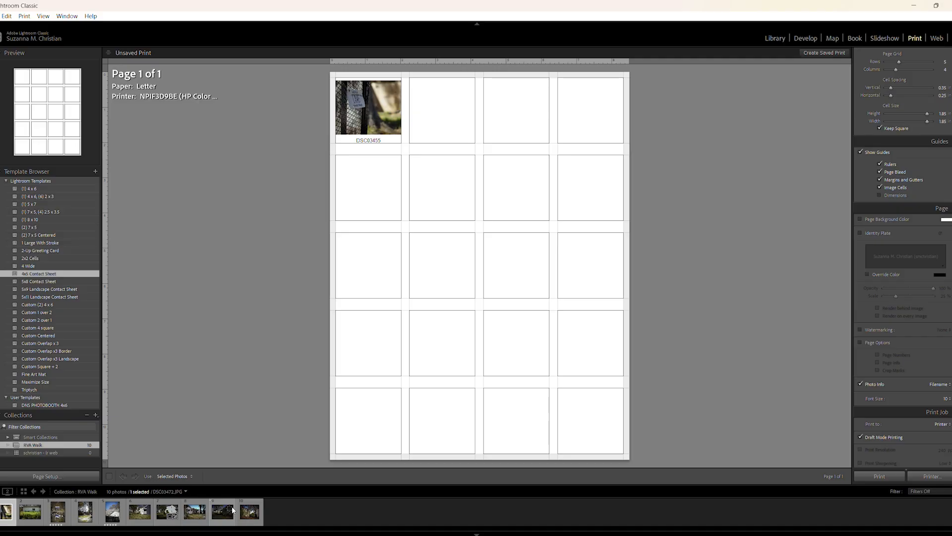
left_click(141, 513, "ctrl")
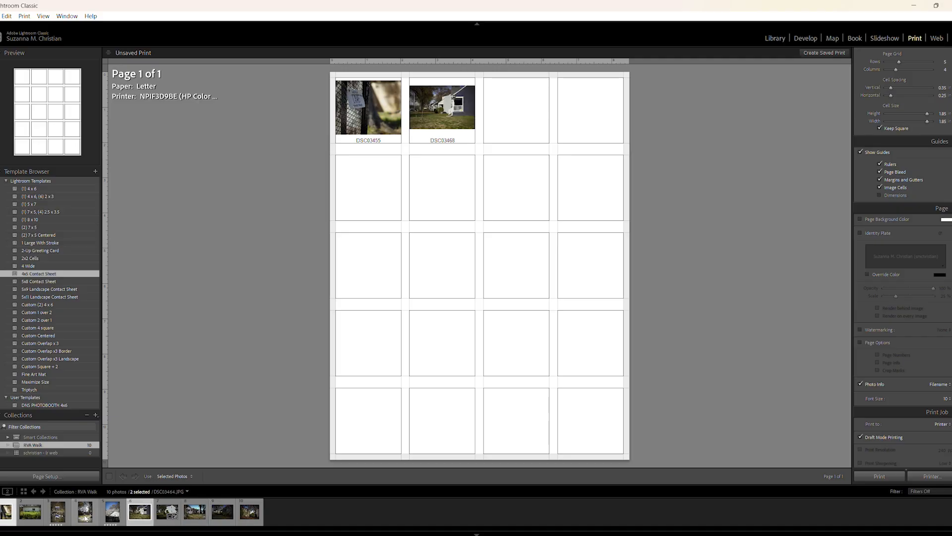
left_click(85, 518, "ctrl")
left_click(56, 518, "ctrl")
left_click(220, 515, "ctrl")
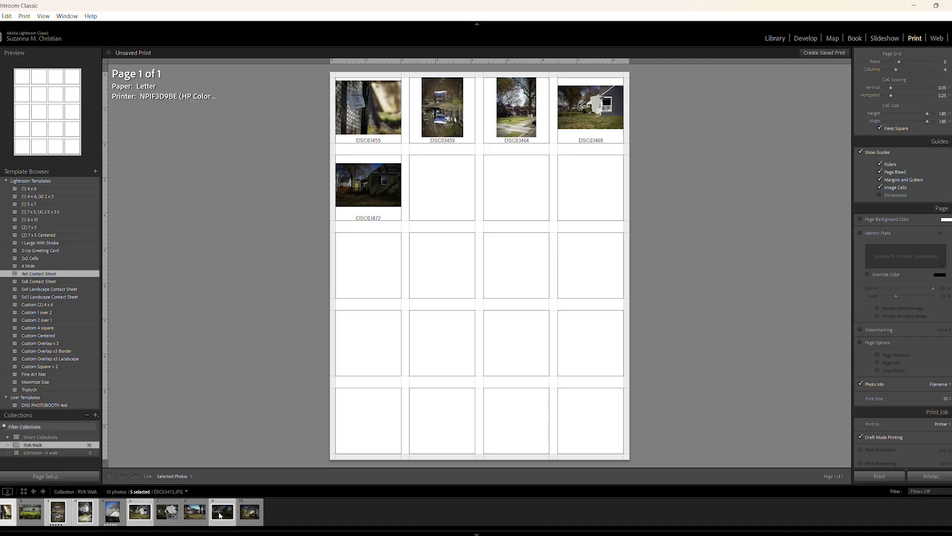
key("ctrl+a")
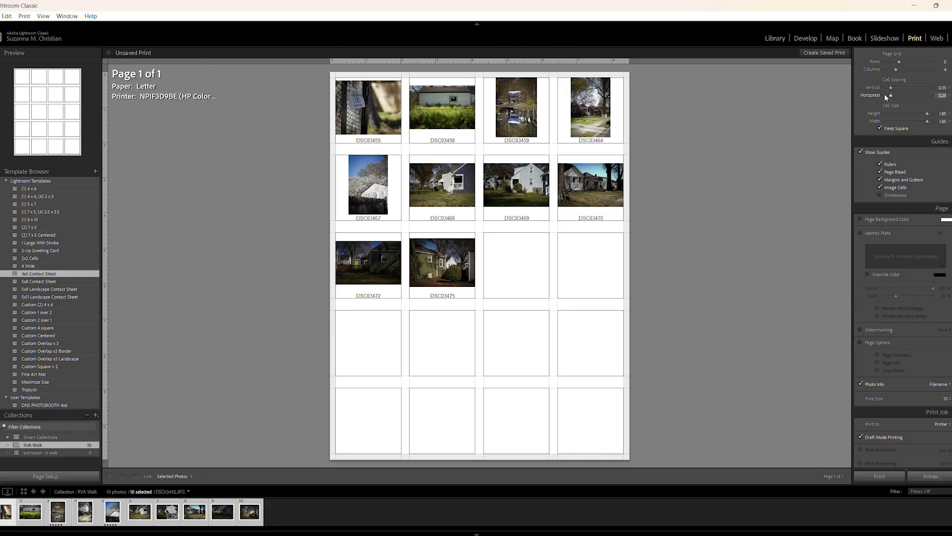
Step: Enable Rotate to Fit for the contact sheet images and try out Zoom to Fill, leaving it off
scroll(912, 93, "up", 2)
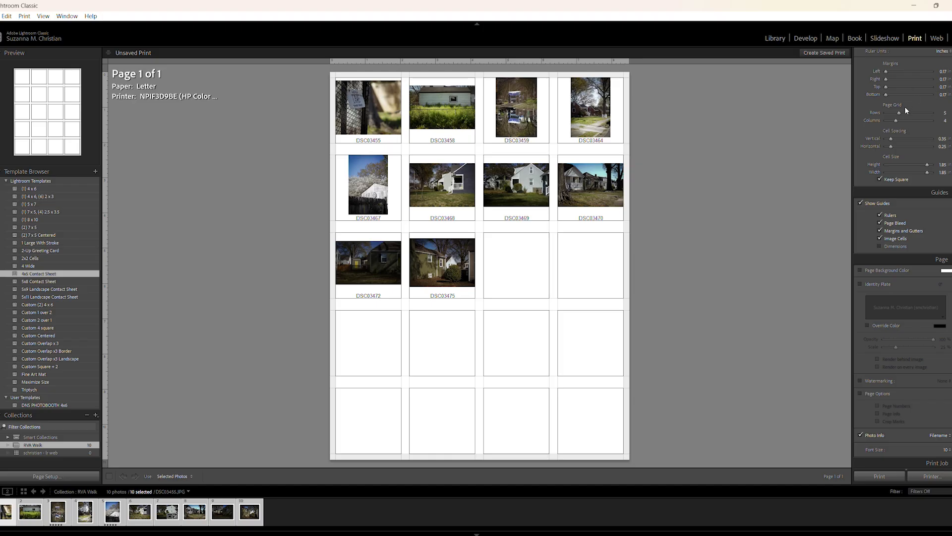
scroll(893, 115, "up", 4)
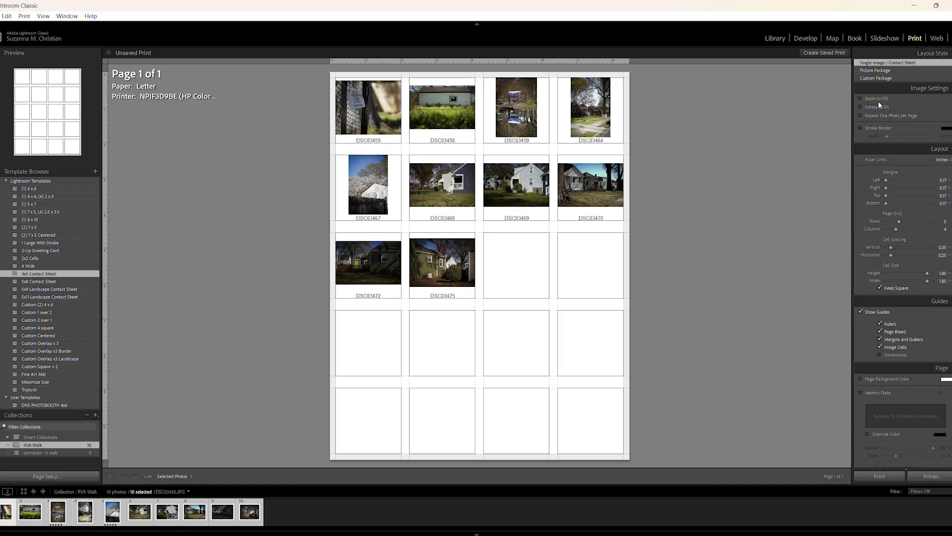
left_click(879, 106)
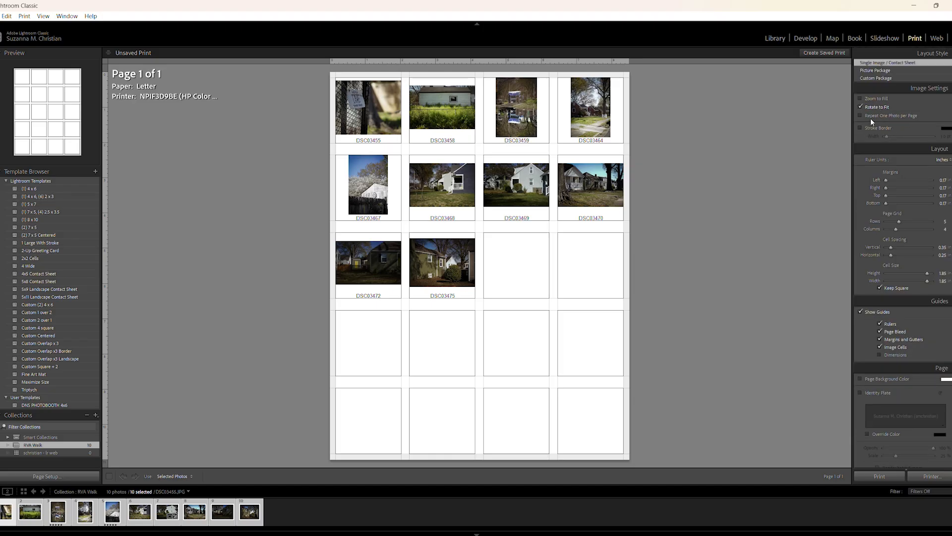
left_click(871, 99)
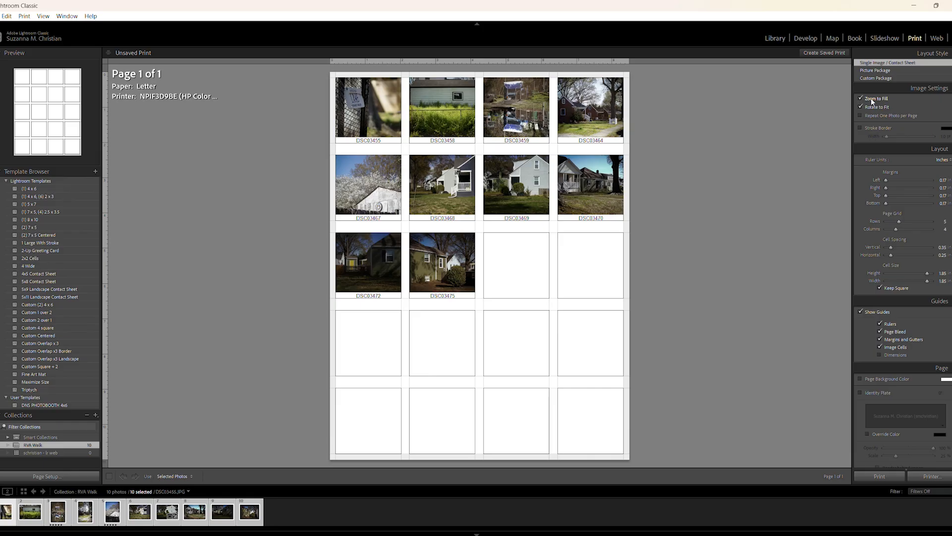
left_click(873, 100)
left_click(872, 100)
left_click(872, 100)
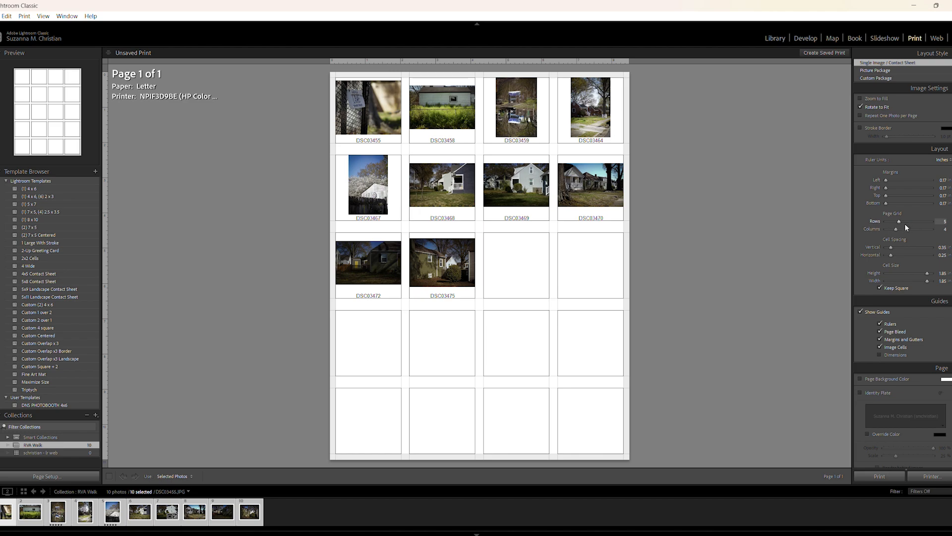
Step: Set the page grid to 6 rows and reduce the vertical cell spacing to 0.00, keeping the cells square
left_click(943, 223)
type("6")
left_click(943, 229)
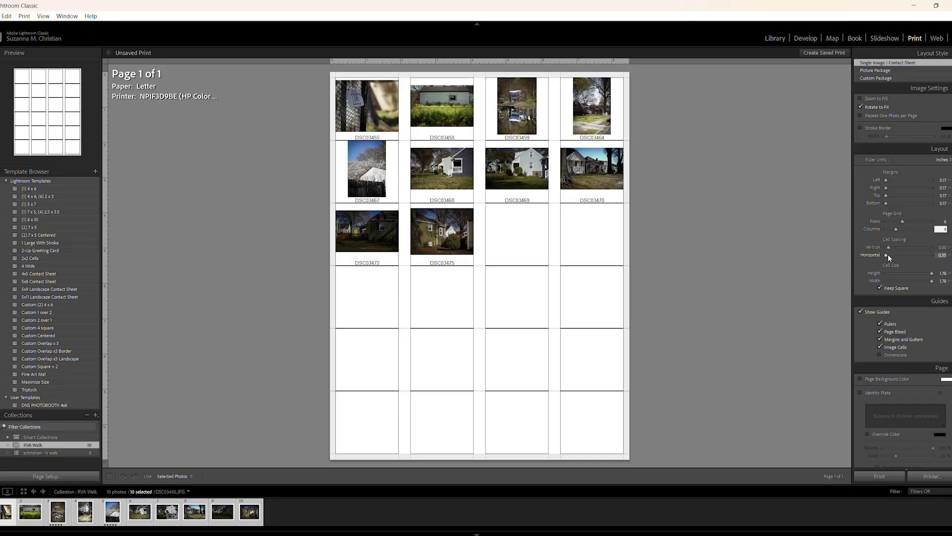
left_click_drag(888, 248, 867, 249)
left_click(879, 288)
Step: Compare the contact sheet with and without layout guides, leaving the guides hidden
left_click(869, 314)
left_click(869, 315)
left_click(870, 314)
left_click(869, 314)
left_click(869, 315)
Step: Open the Text Template Editor for the photo info captions and move it over the page preview
scroll(908, 360, "down", 3)
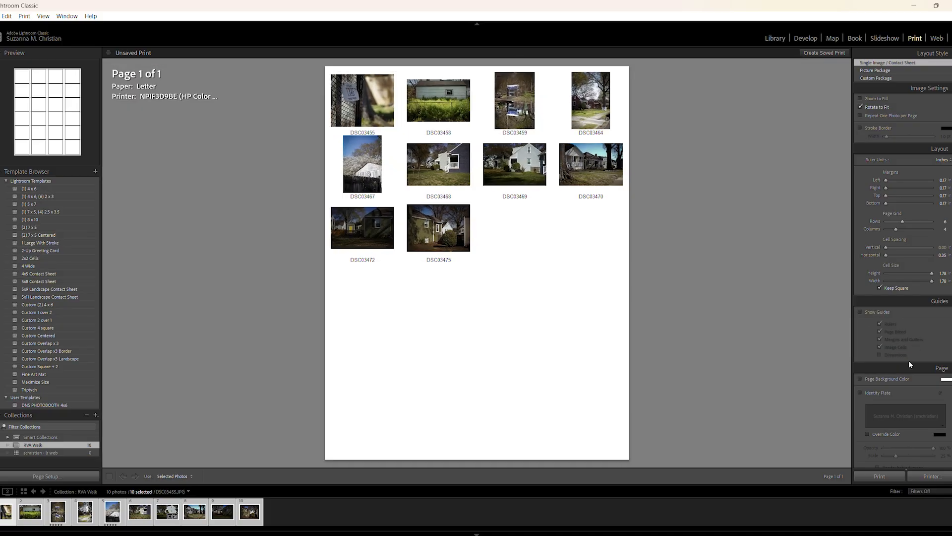
scroll(916, 379, "down", 2)
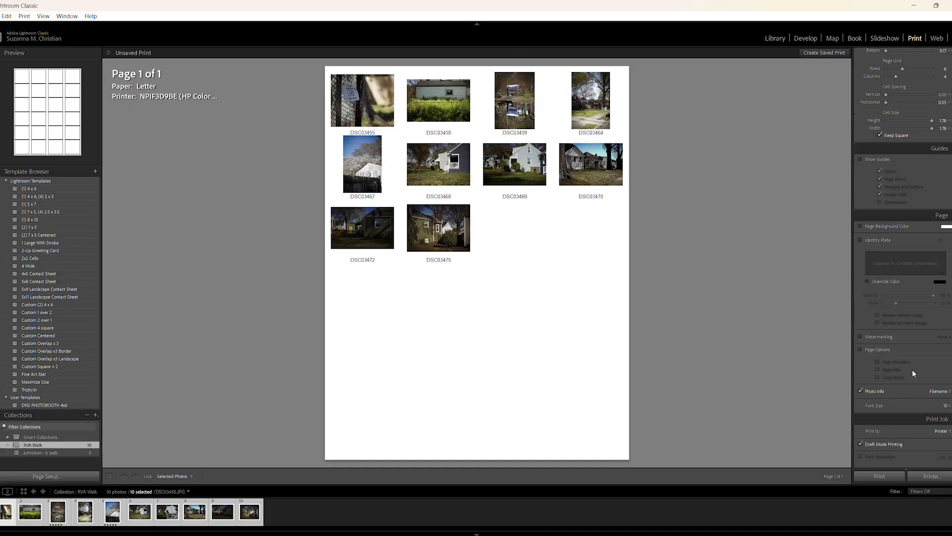
scroll(908, 382, "down", 3)
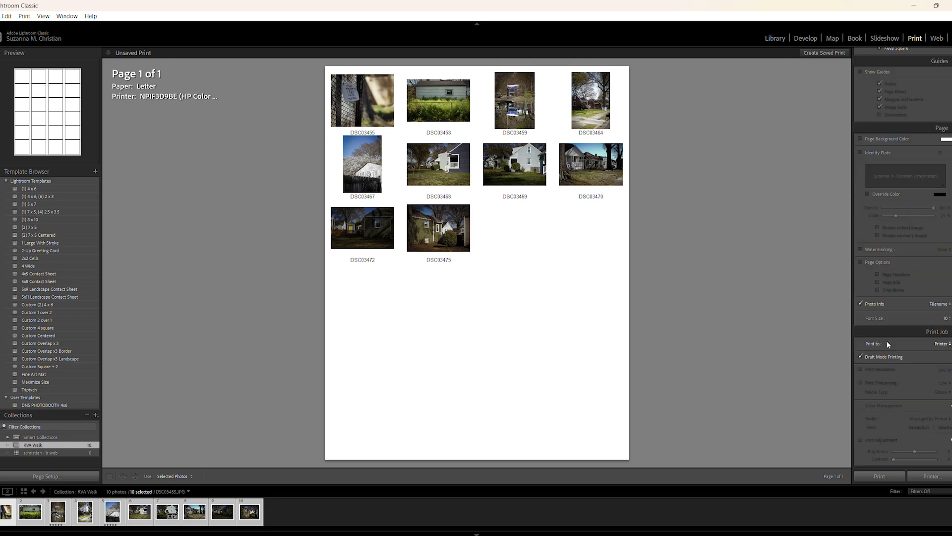
left_click(941, 304)
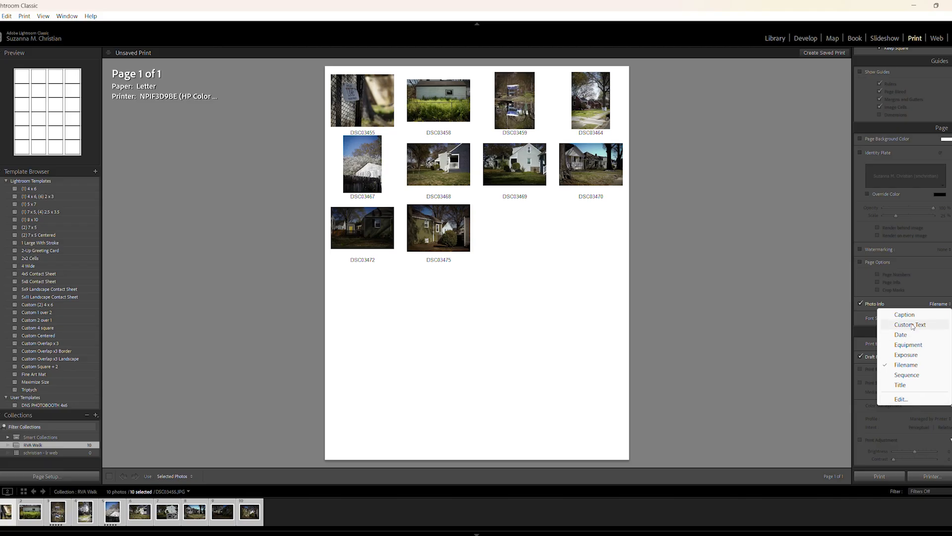
left_click(900, 400)
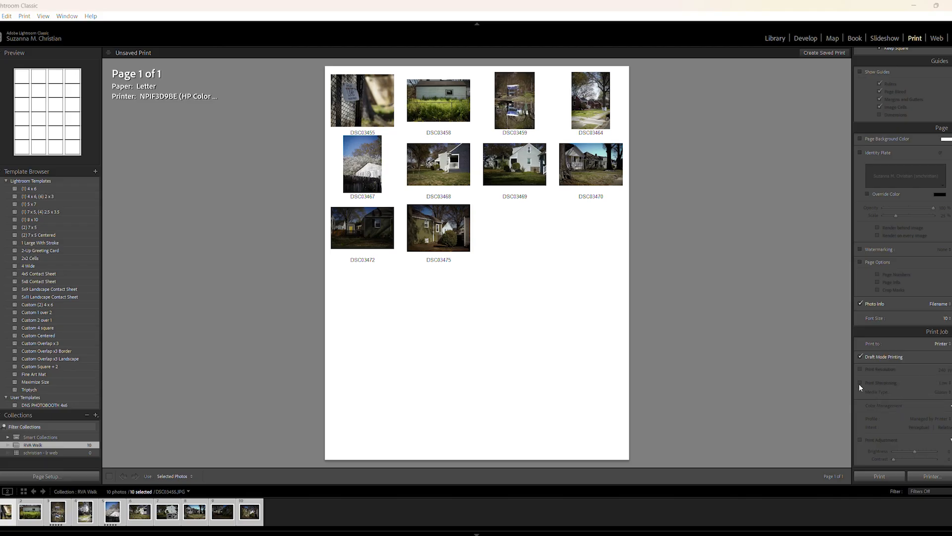
left_click_drag(314, 116, 582, 121)
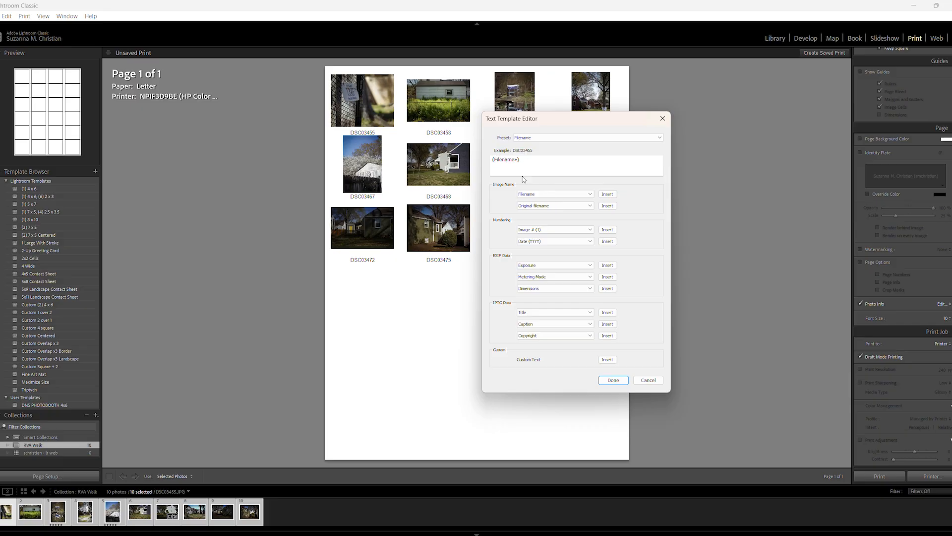
Step: Add the Exposure and ISO Speed Rating tokens after Filename in the caption template, separated by spaces, and apply it
left_click(531, 164)
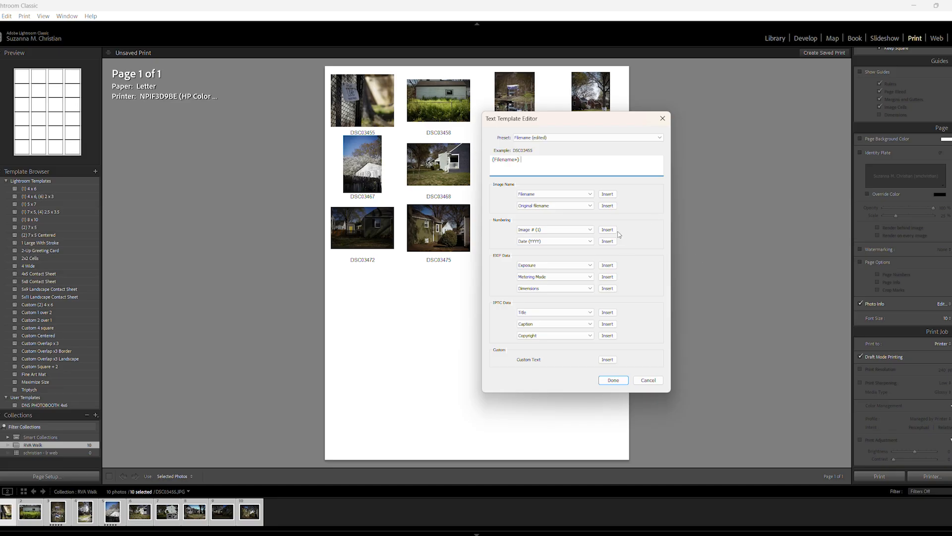
left_click(607, 265)
left_click(590, 277)
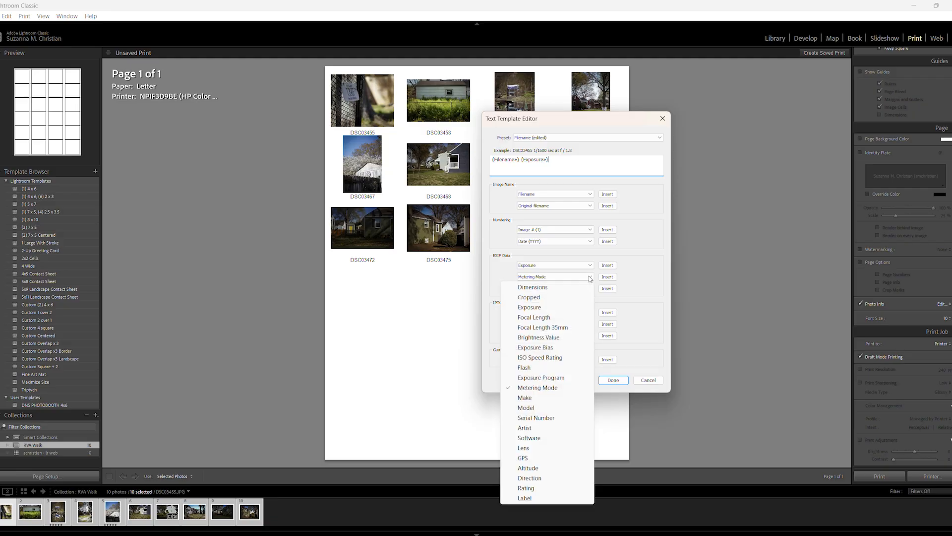
left_click(545, 357)
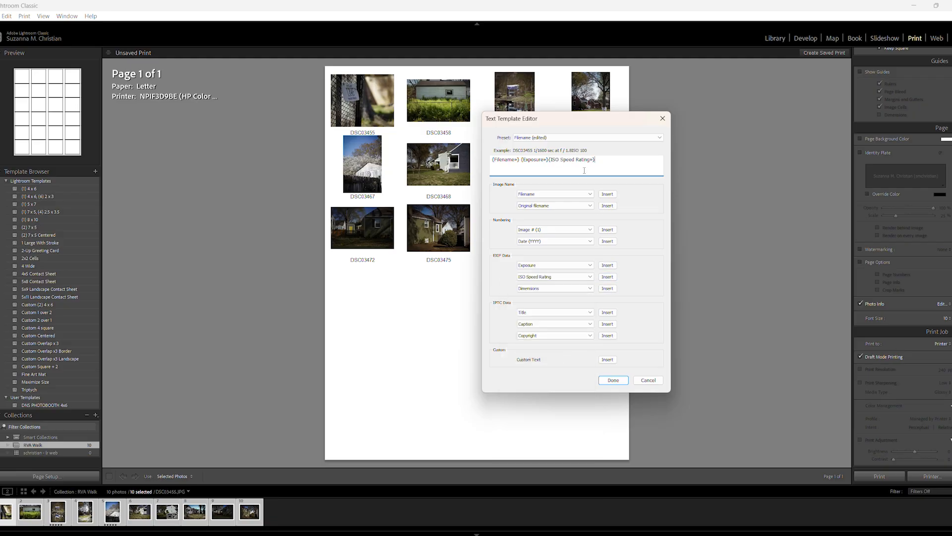
left_click(548, 159)
key("BackSpace")
left_click(614, 381)
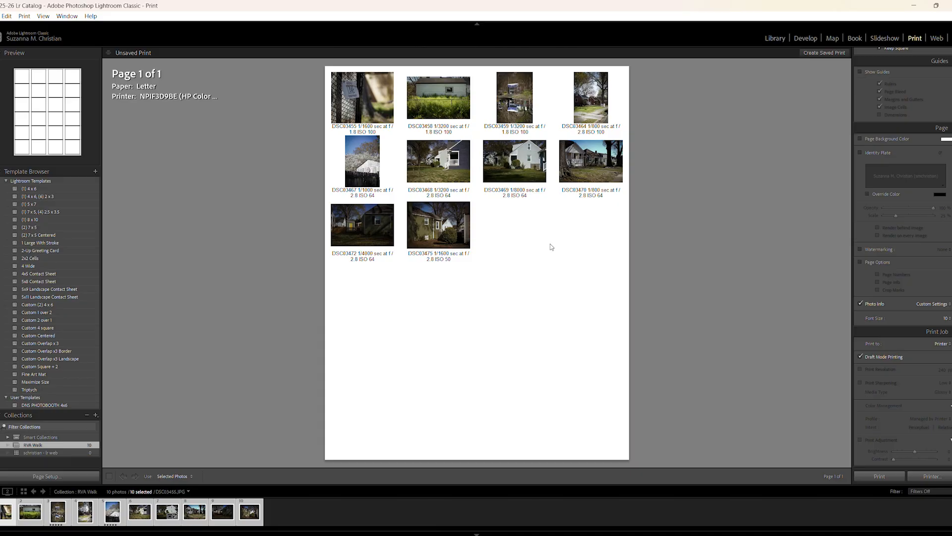
Step: Set the print job to output a JPEG file and save the contact sheet in the RVA Walk folder with a name ending in -CS
left_click(941, 344)
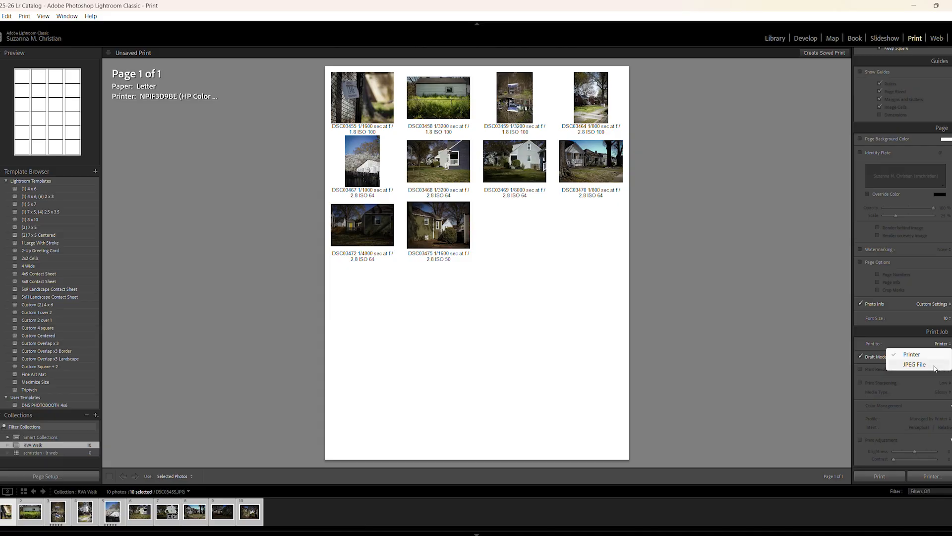
left_click(934, 365)
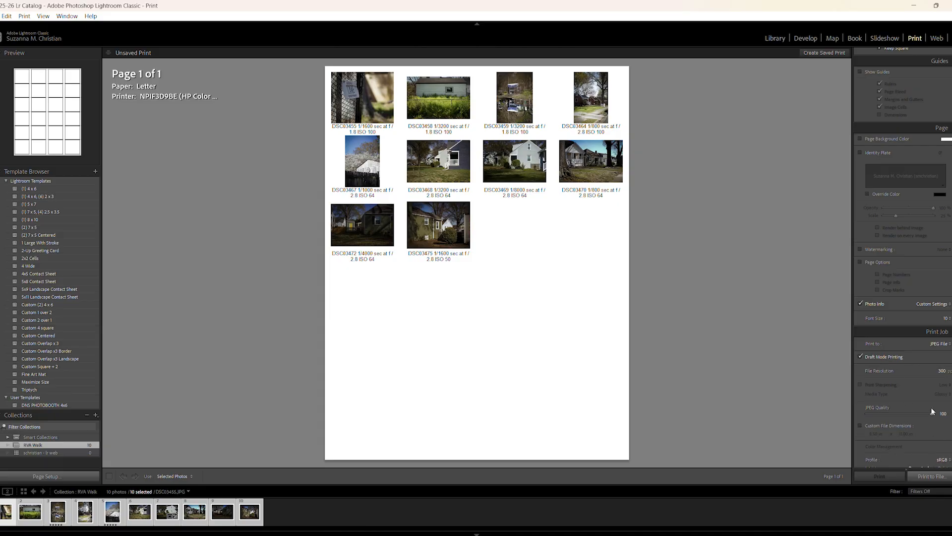
scroll(921, 369, "down", 2)
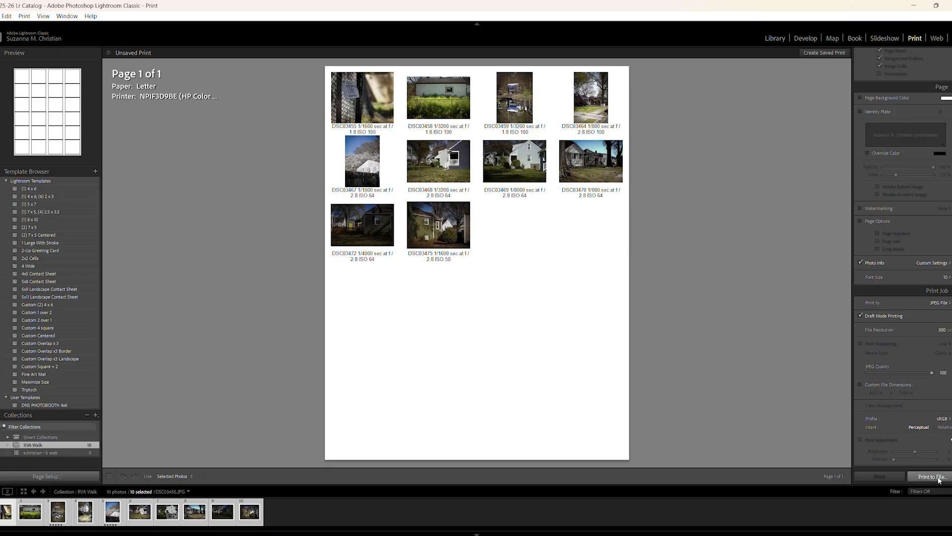
left_click(938, 476)
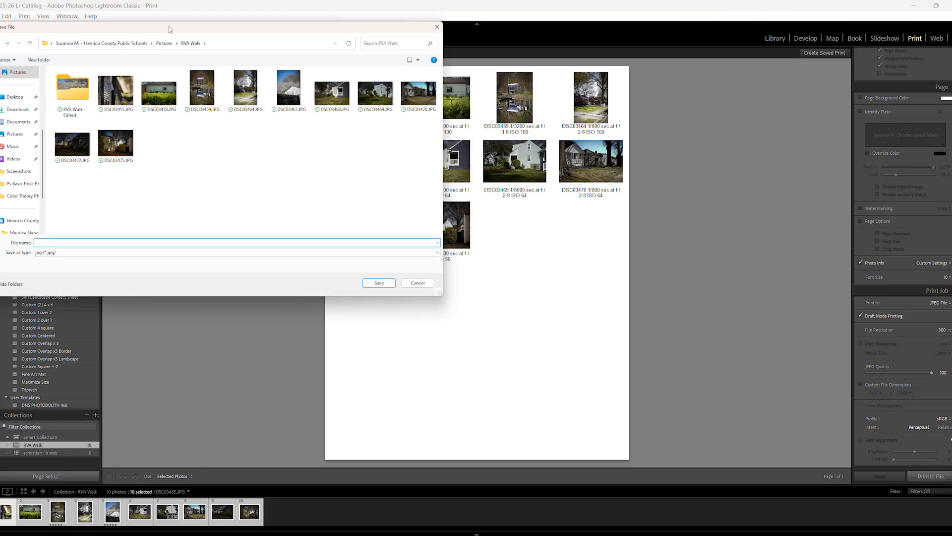
left_click_drag(171, 29, 414, 70)
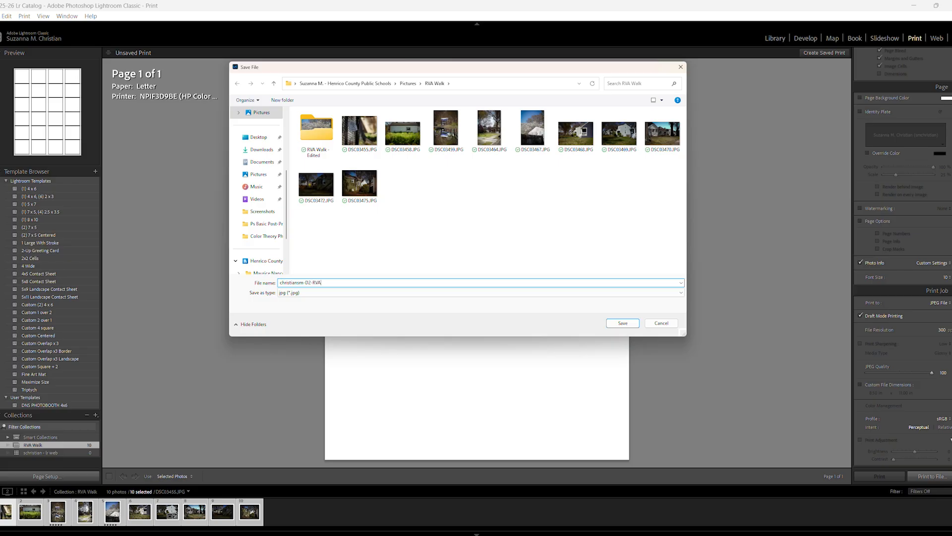
type("alk-CS")
left_click(623, 323)
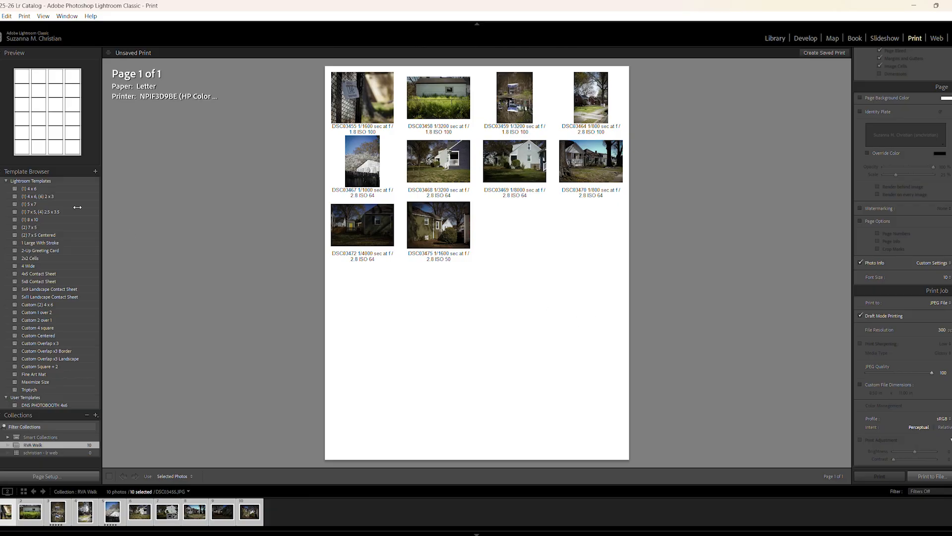
Step: Apply the (1) 8 x 10 template and reposition the sign photo within its cell on page 1
left_click(39, 219)
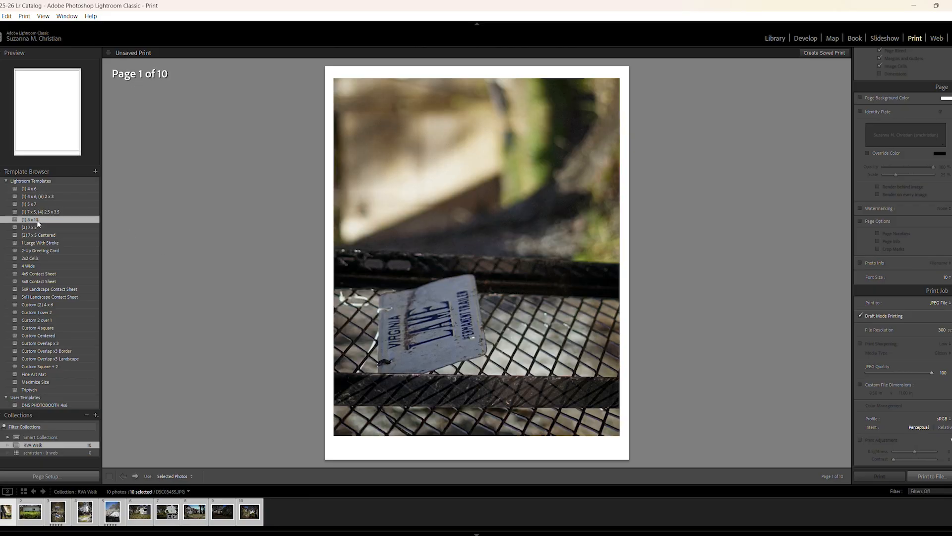
left_click_drag(475, 251, 442, 282)
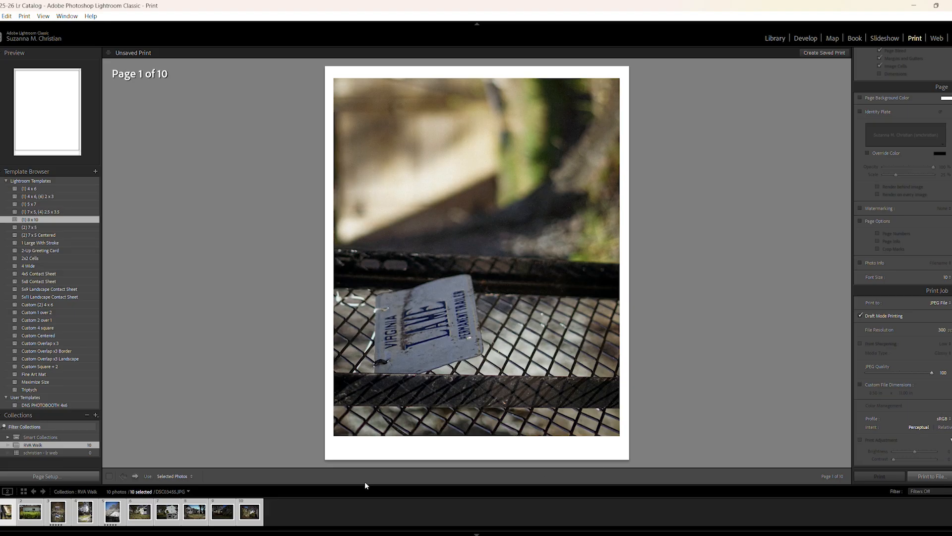
left_click_drag(494, 271, 473, 272)
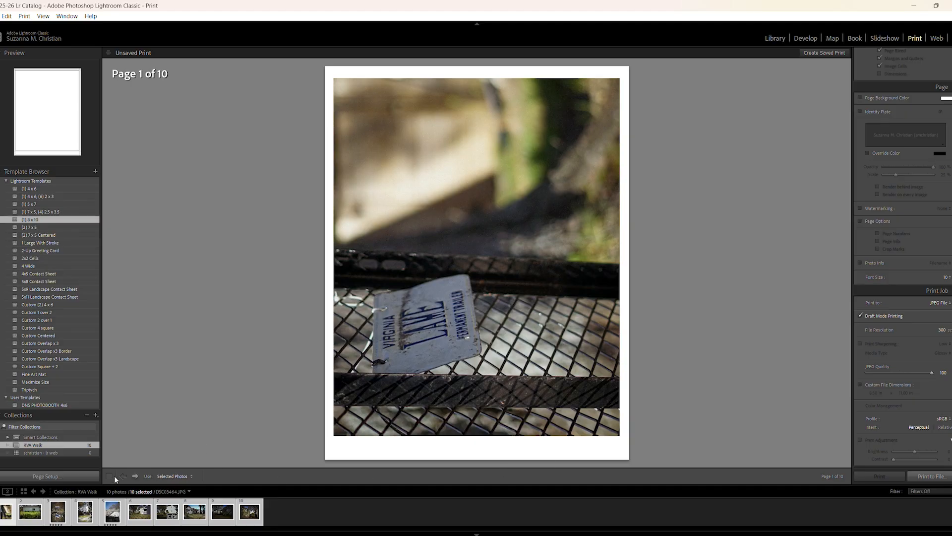
Step: Page forward through the 8 x 10 layouts to page 7, checking how each photo is cropped
left_click(135, 476)
left_click(135, 475)
left_click(135, 476)
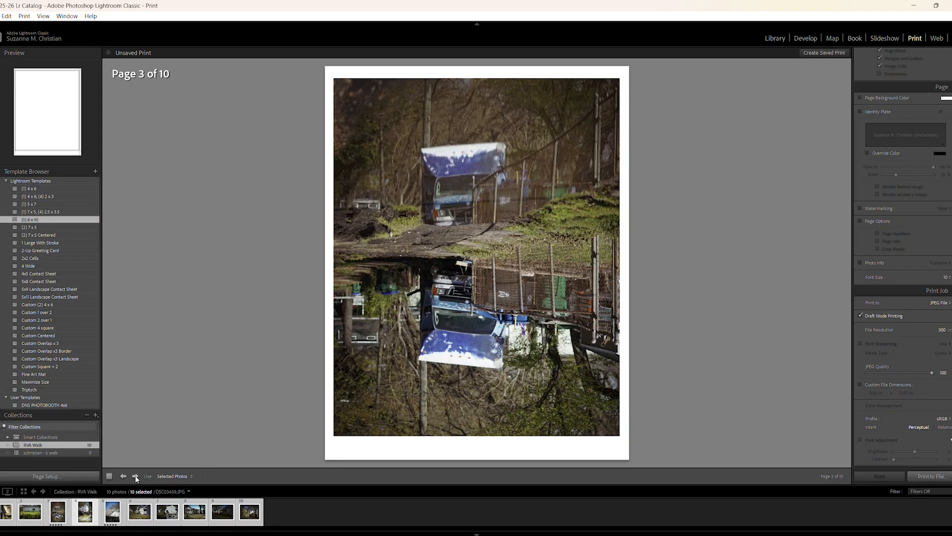
left_click(134, 476)
left_click(135, 475)
left_click(135, 475)
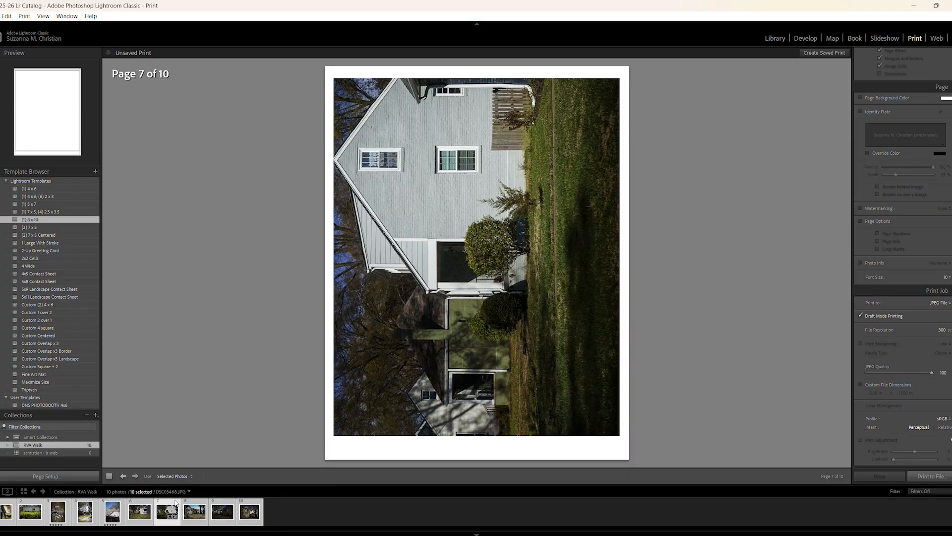
Step: Show only the license plate photo in the 8 x 10 layout and reselect all ten photos in the filmstrip
left_click(287, 521)
left_click(5, 512)
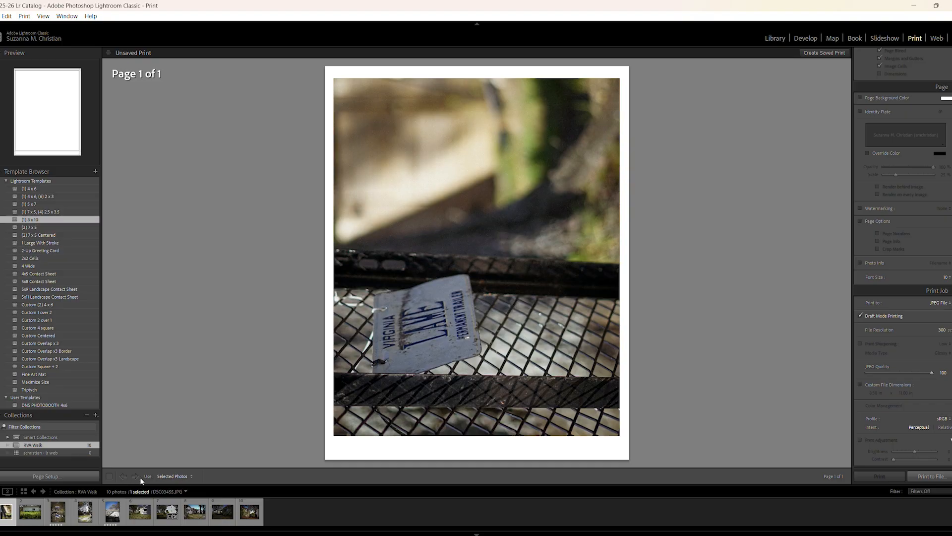
left_click(308, 517)
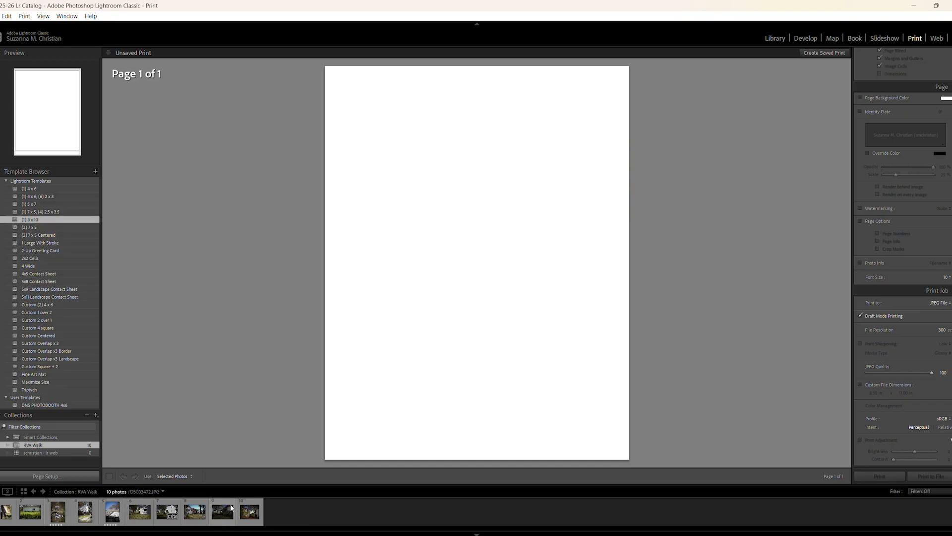
left_click(258, 515, "shift")
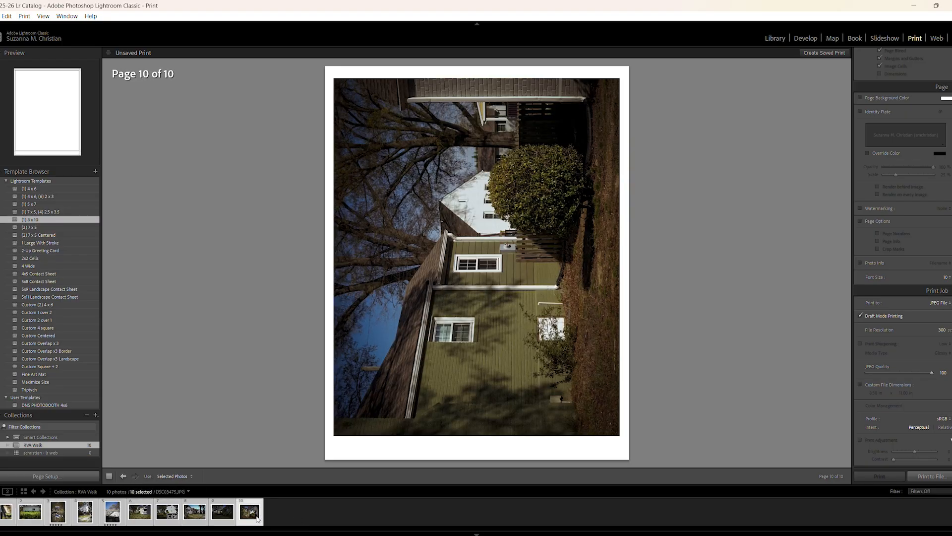
Step: Page back through the 8 x 10 layouts from page 10 to page 1, checking how each photo is cropped
left_click(123, 476)
left_click(123, 476)
left_click(124, 476)
left_click(124, 476)
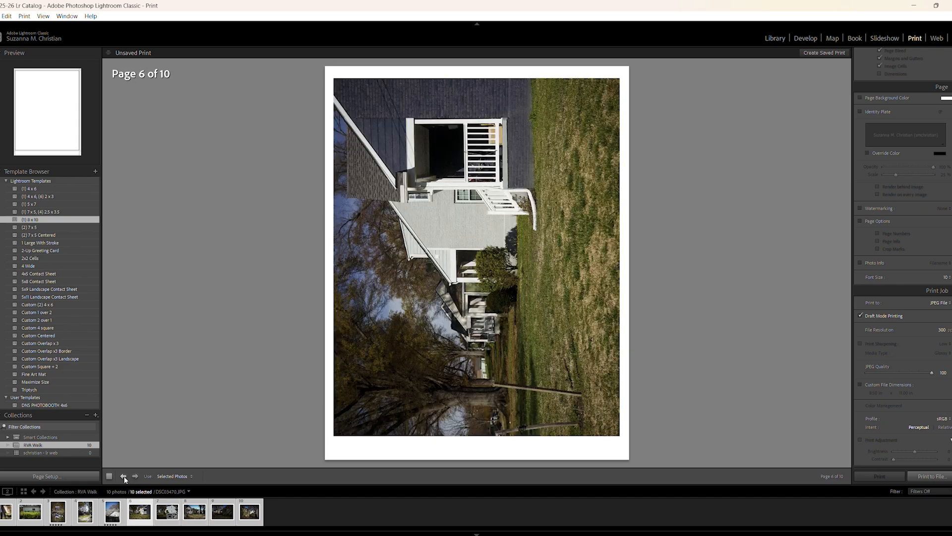
left_click(124, 476)
left_click(123, 476)
left_click(123, 476)
left_click(124, 476)
left_click(123, 476)
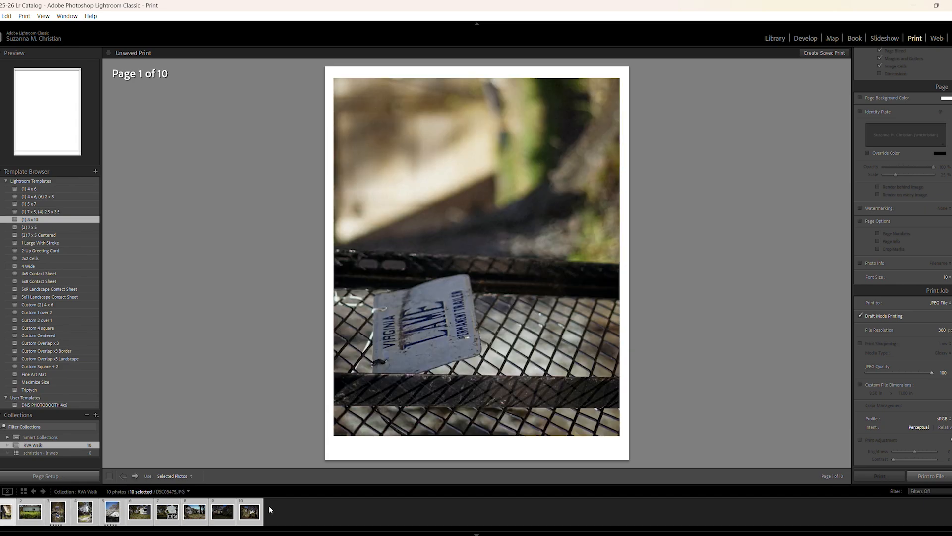
Step: Select only the brick house photo DSC03464 for the 8 x 10 layout and review its layout and page settings
left_click(320, 505)
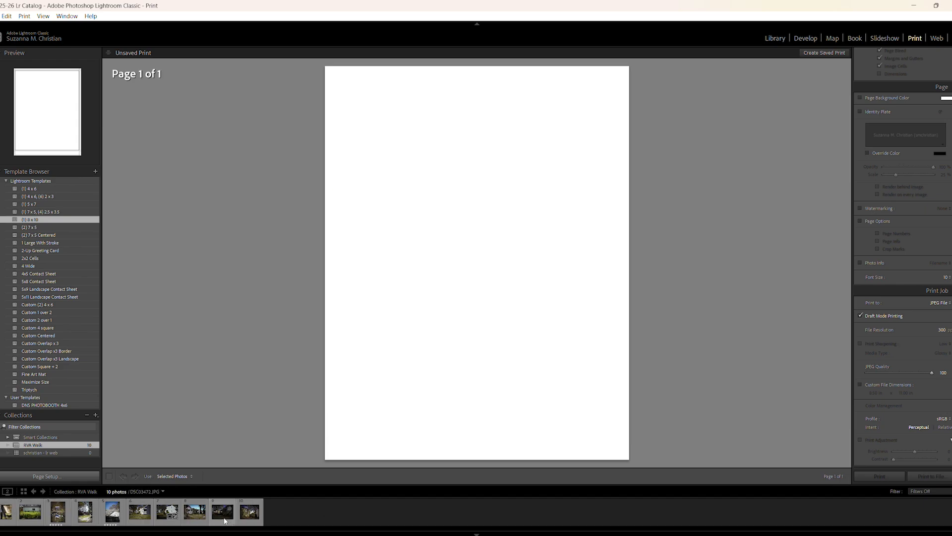
left_click(83, 511)
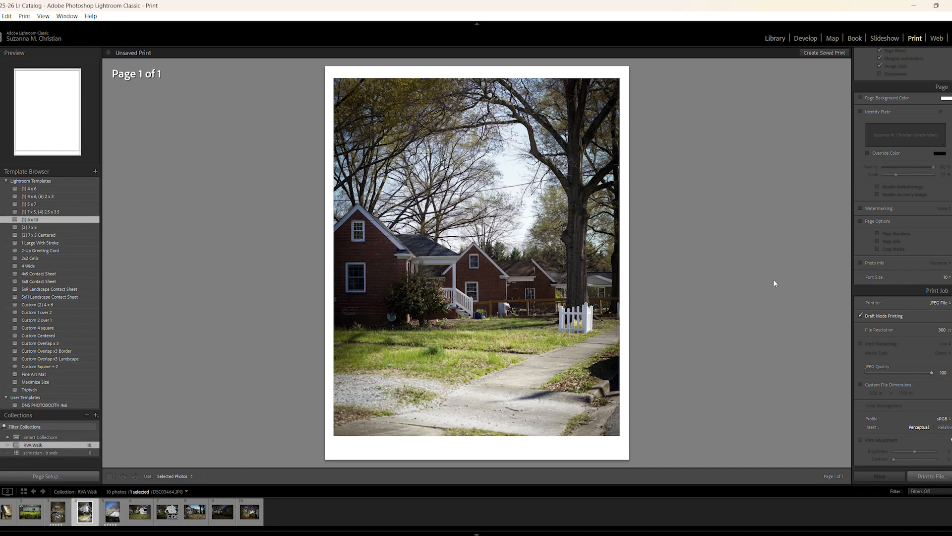
scroll(932, 223, "up", 5)
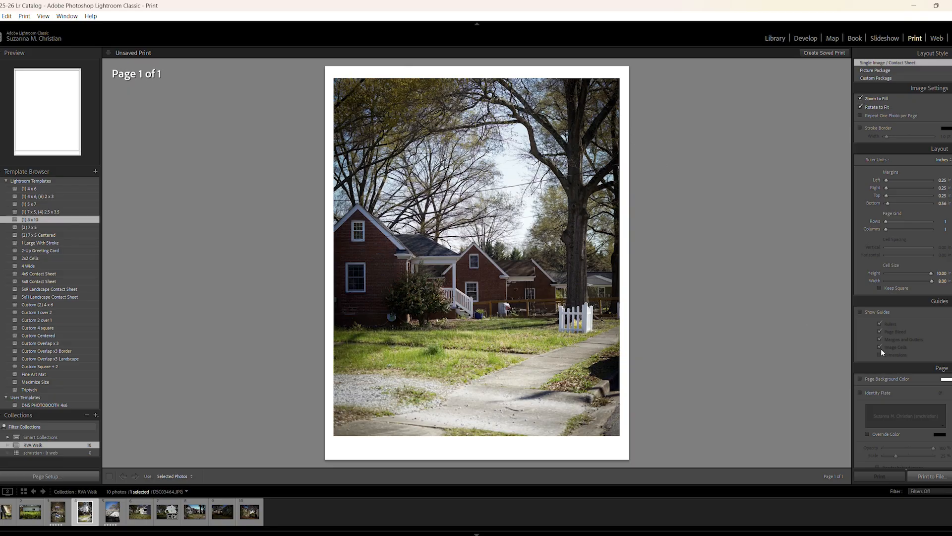
scroll(922, 325, "down", 5)
scroll(912, 337, "down", 3)
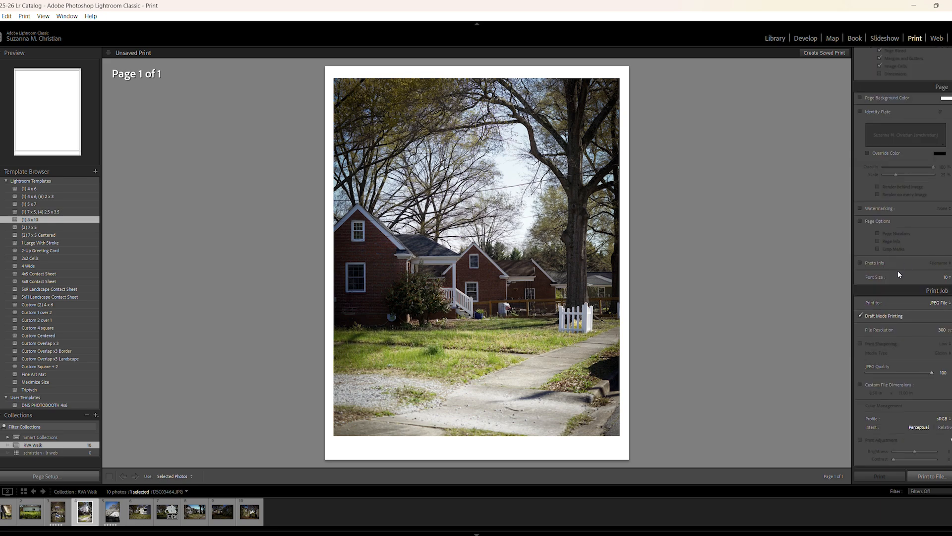
Step: Try the identity plate in the lower-right corner of the photo and turn it off again
left_click(877, 113)
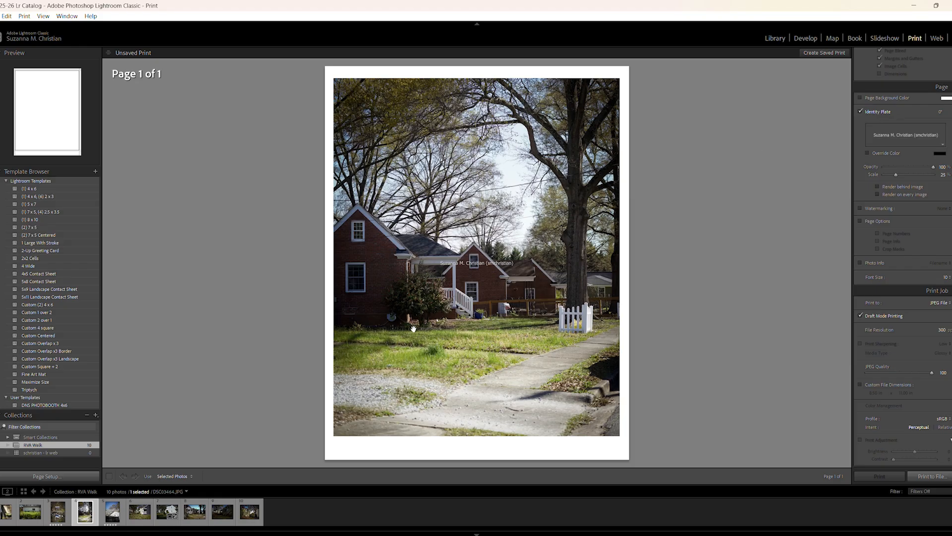
left_click_drag(498, 264, 569, 427)
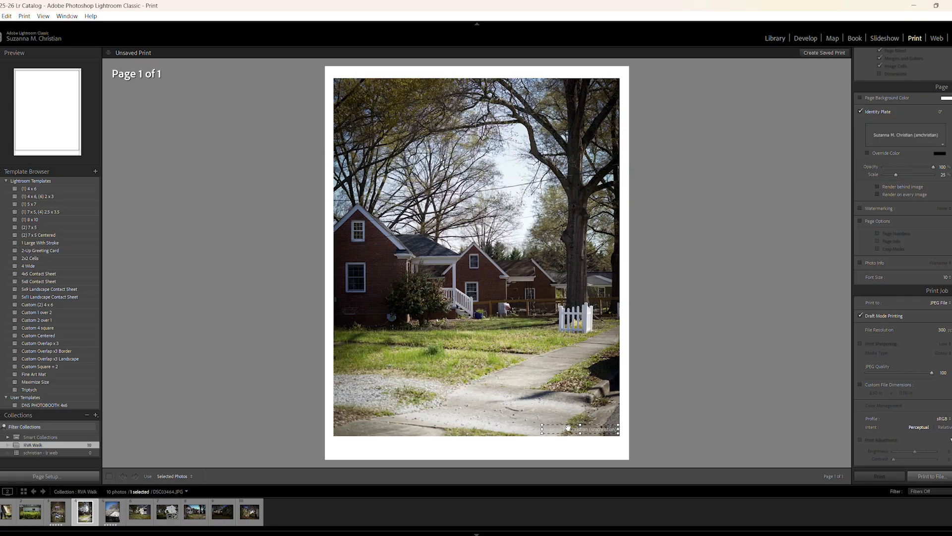
left_click(875, 111)
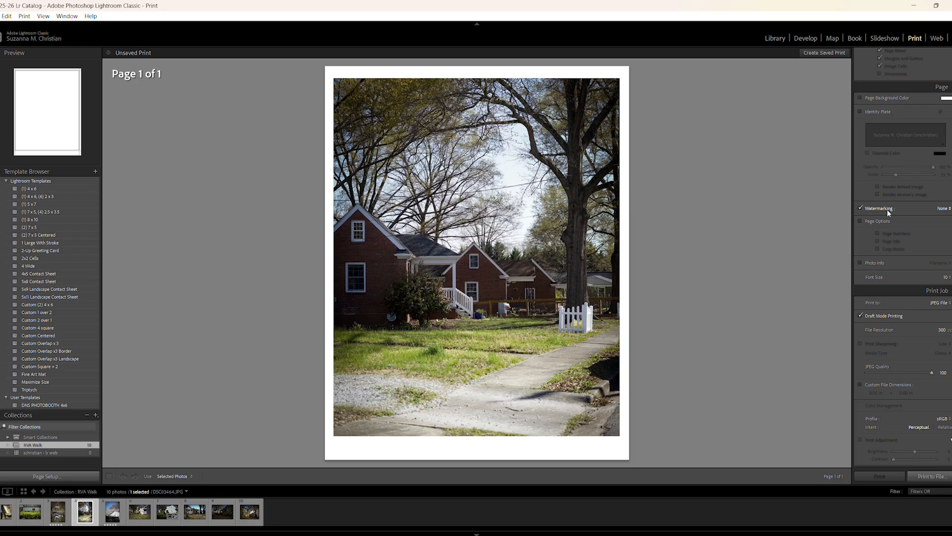
Step: Examine the watermark choices and the Watermark Editor without saving a watermark, and turn watermarking off
left_click(945, 209)
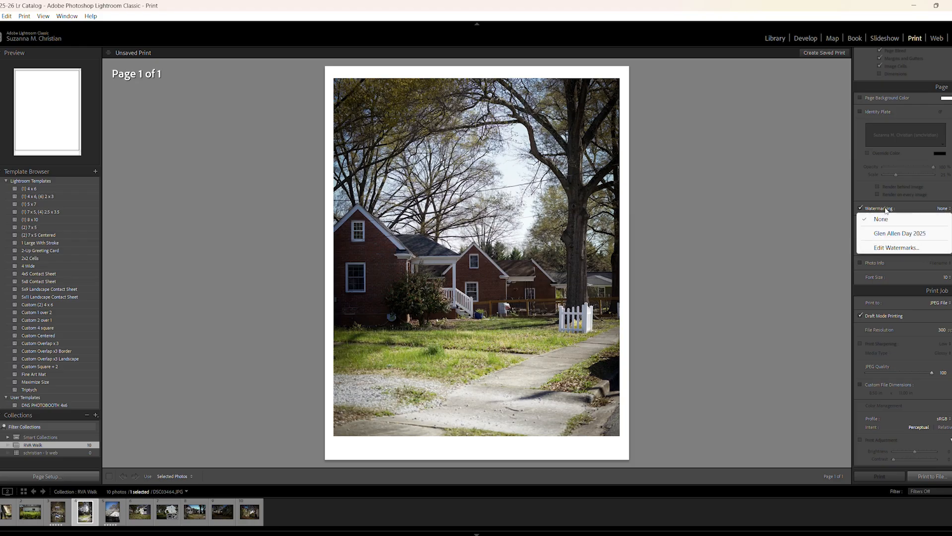
left_click(893, 248)
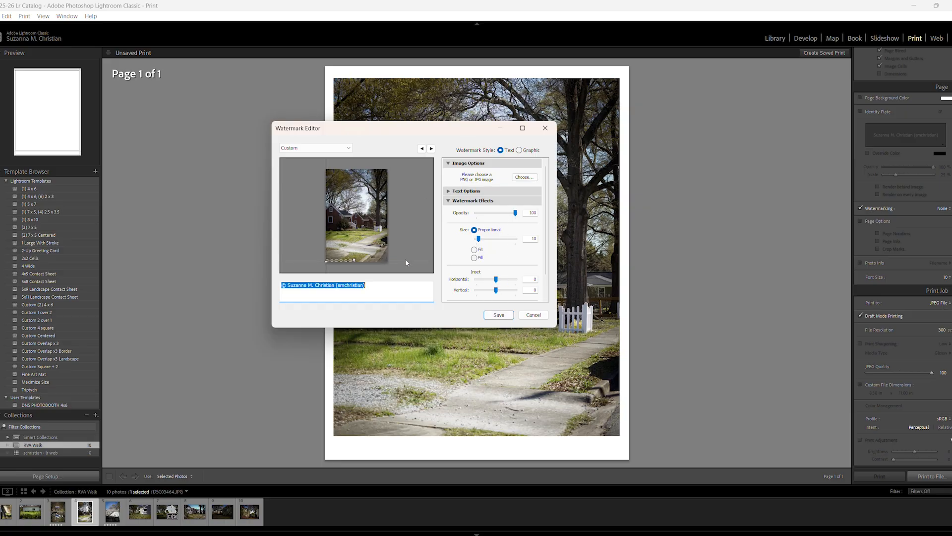
left_click(536, 317)
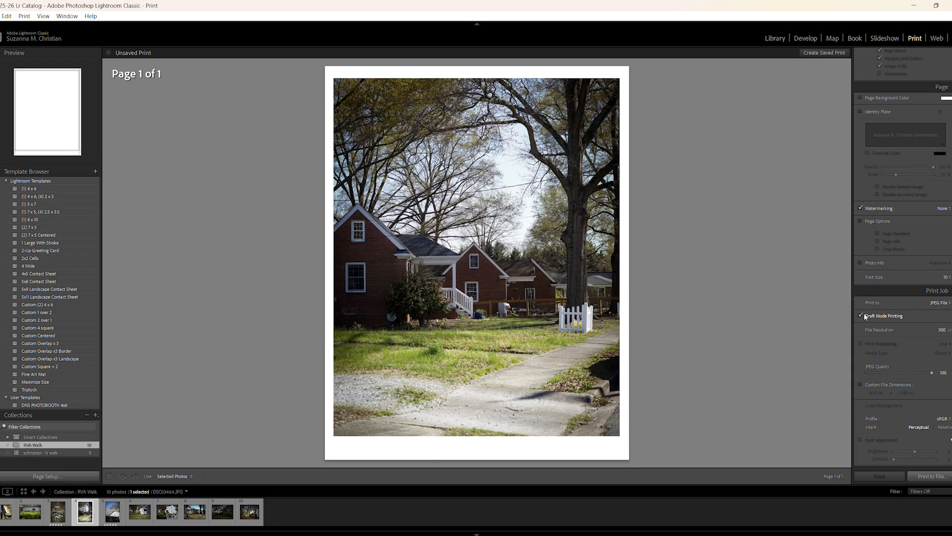
left_click(874, 209)
Step: Enable Photo Info and insert the Exposure and ISO Speed Rating tokens before Filename in its caption template
left_click(868, 263)
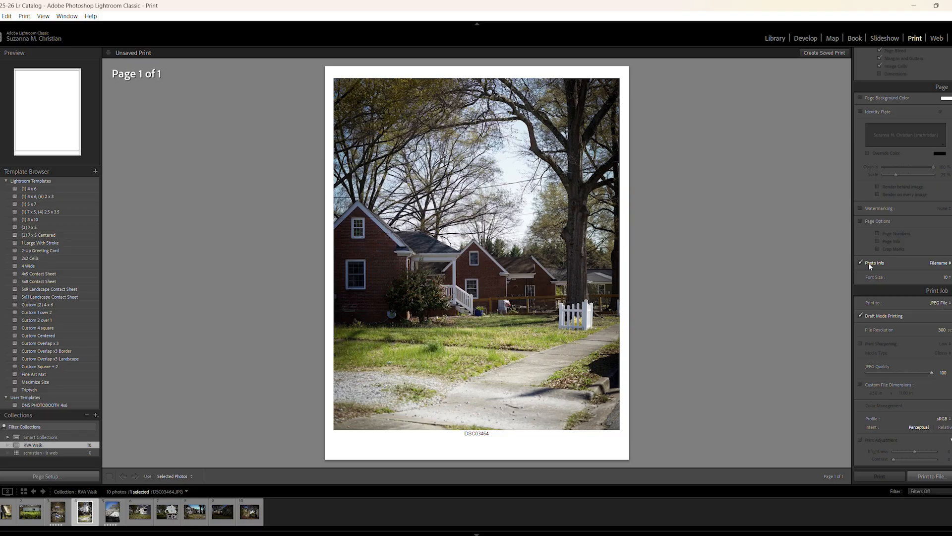
left_click(939, 263)
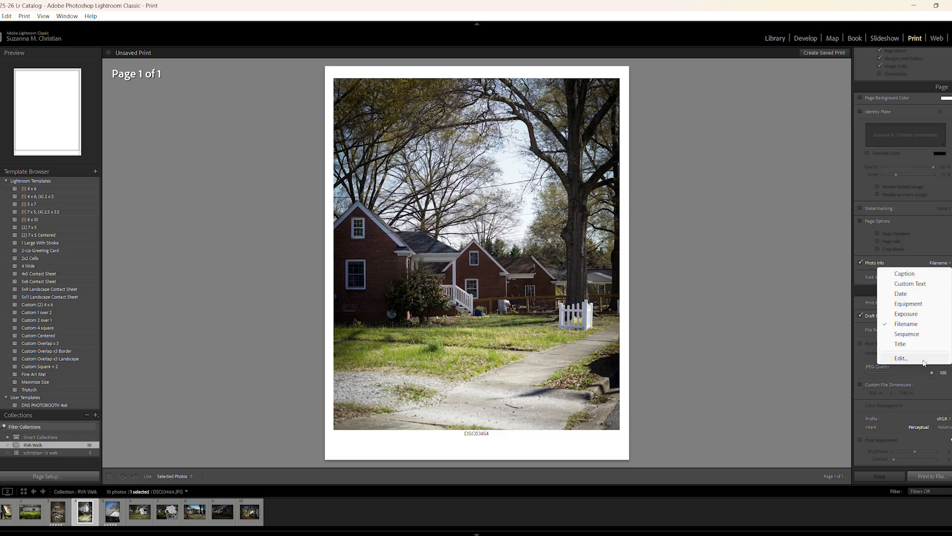
left_click(901, 357)
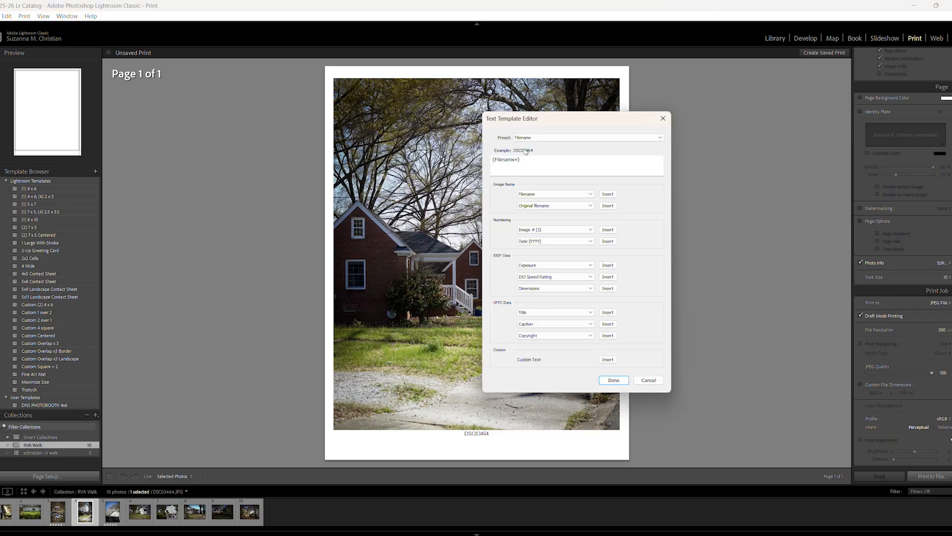
left_click(608, 265)
left_click(608, 277)
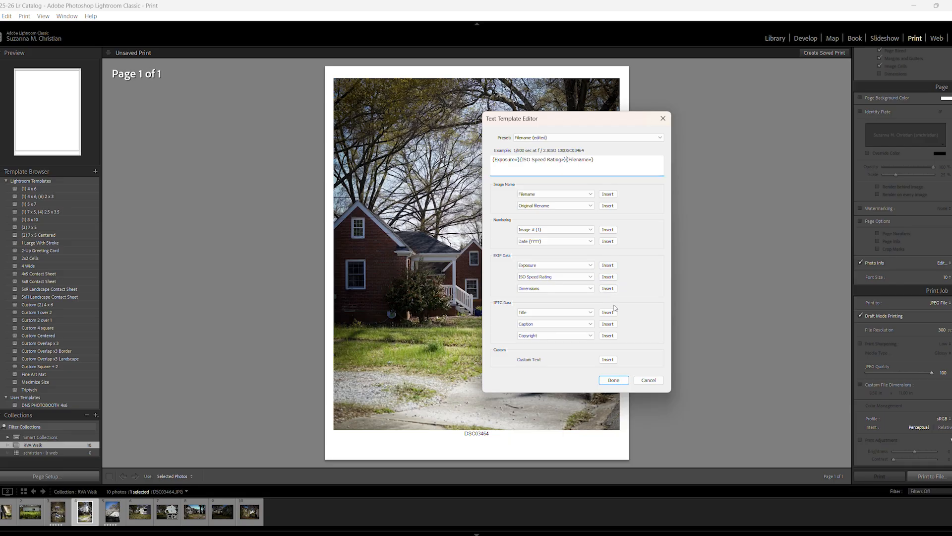
left_click(614, 380)
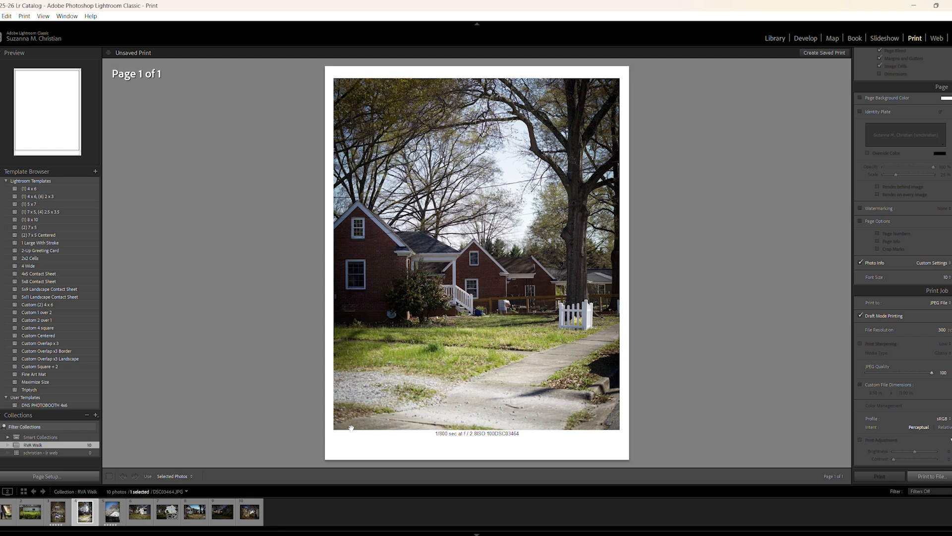
Step: Set the print job to output to the printer and turn off Draft Mode Printing
left_click(939, 303)
left_click(933, 314)
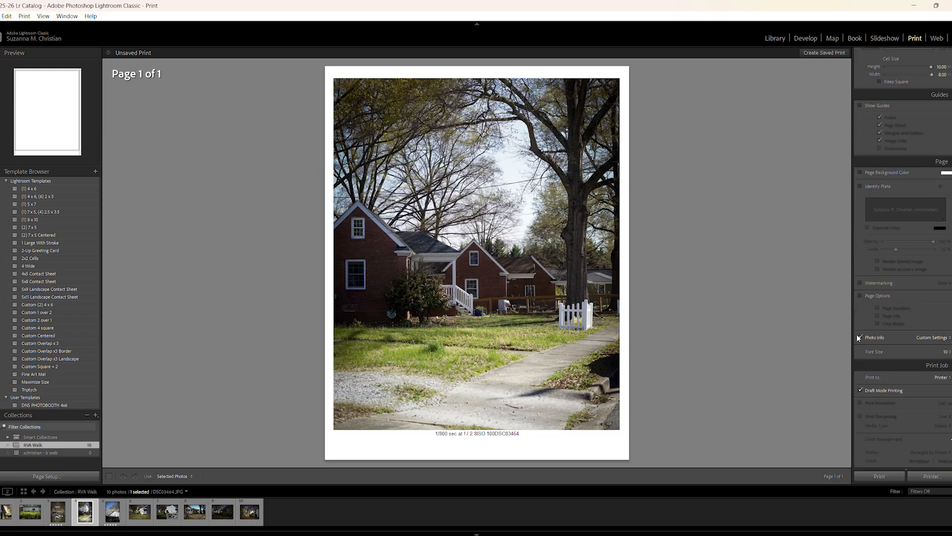
left_click(874, 391)
scroll(906, 412, "down", 1)
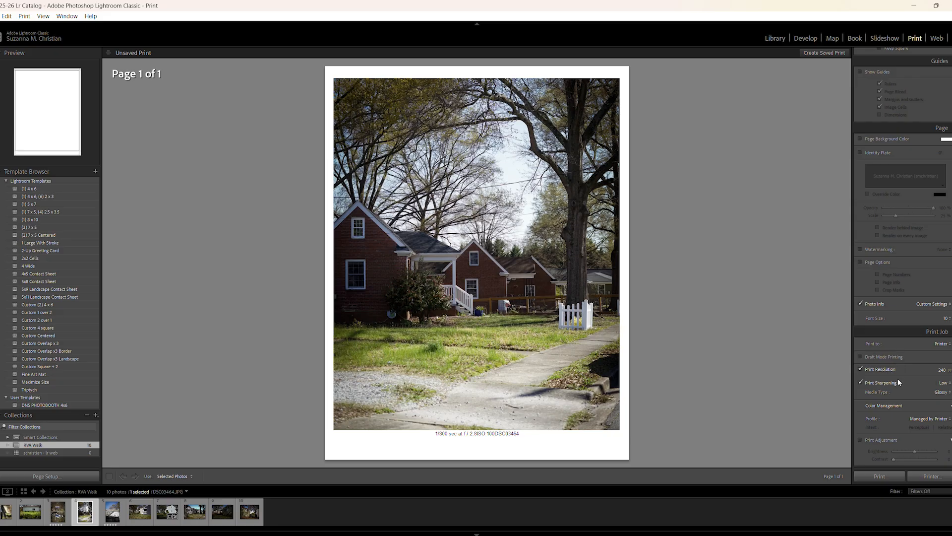
Step: Set the print resolution to 300 and check the media type options, keeping Glossy
left_click(941, 370)
type("300")
key("Return")
left_click(947, 392)
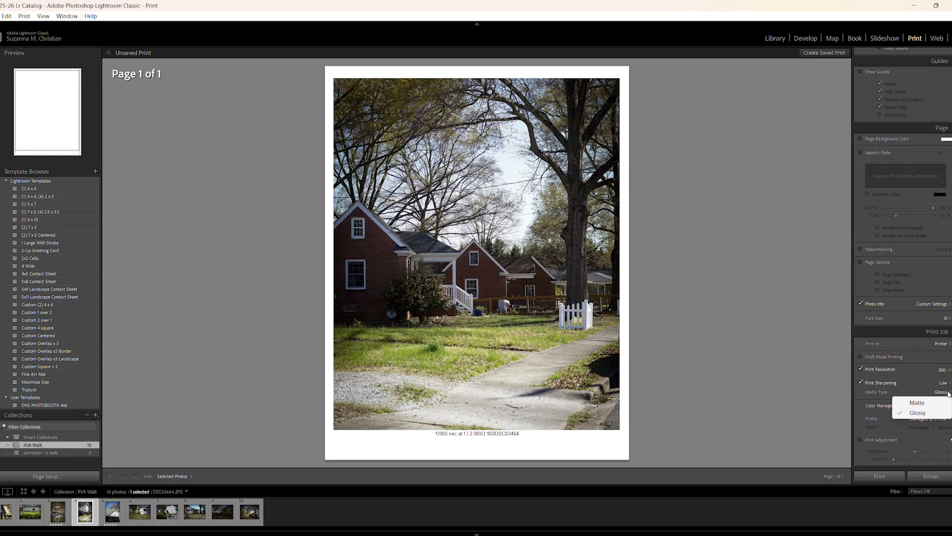
left_click(913, 402)
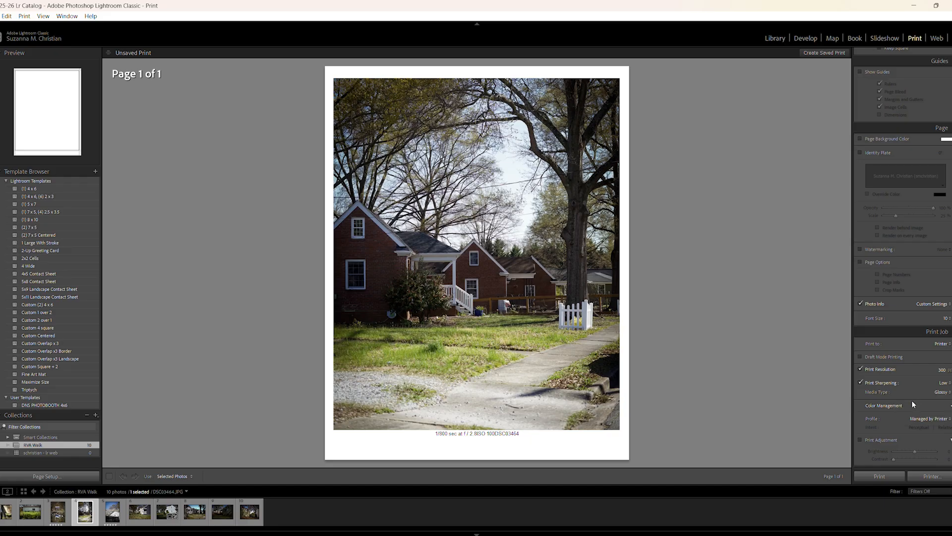
left_click(858, 391)
Step: Review the printer dialog and cancel it without printing, and shift the brick house photo upward within its cell
left_click(930, 476)
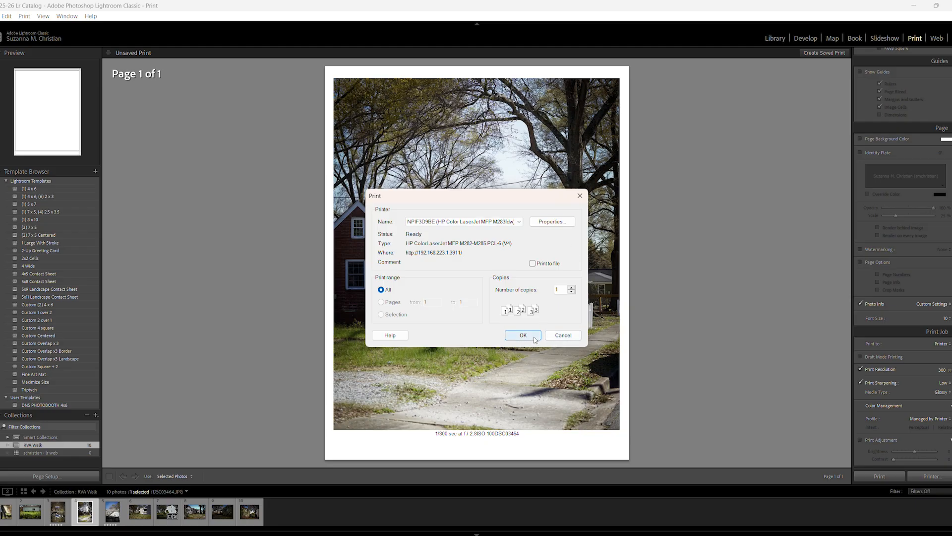
left_click(565, 338)
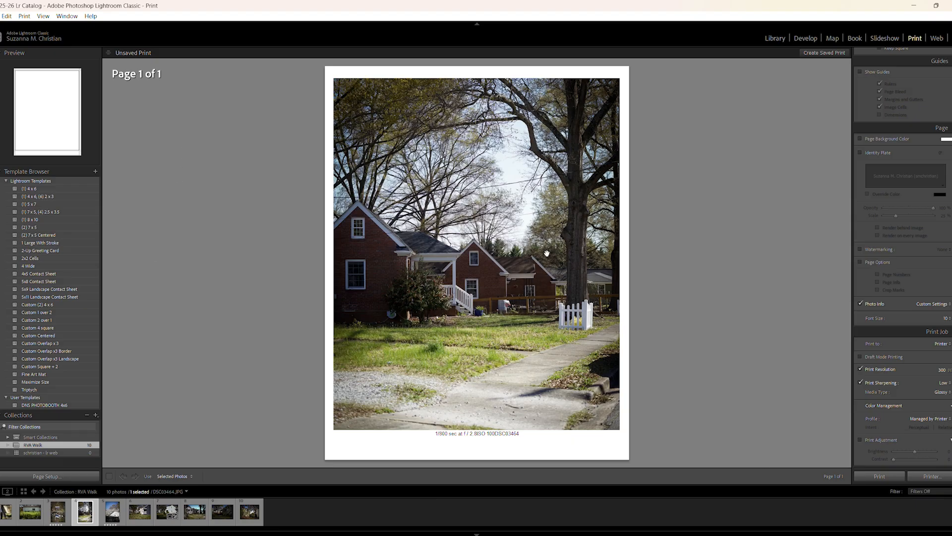
left_click_drag(458, 290, 493, 275)
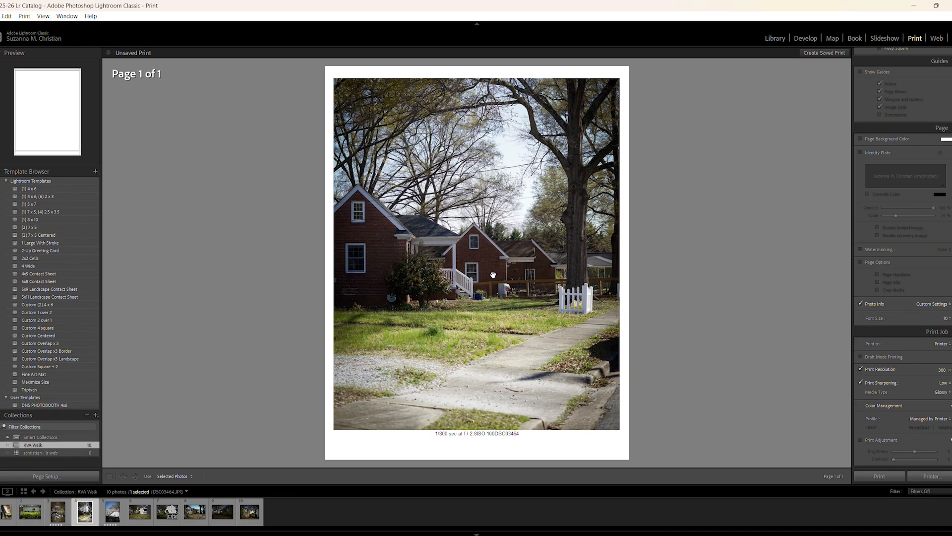